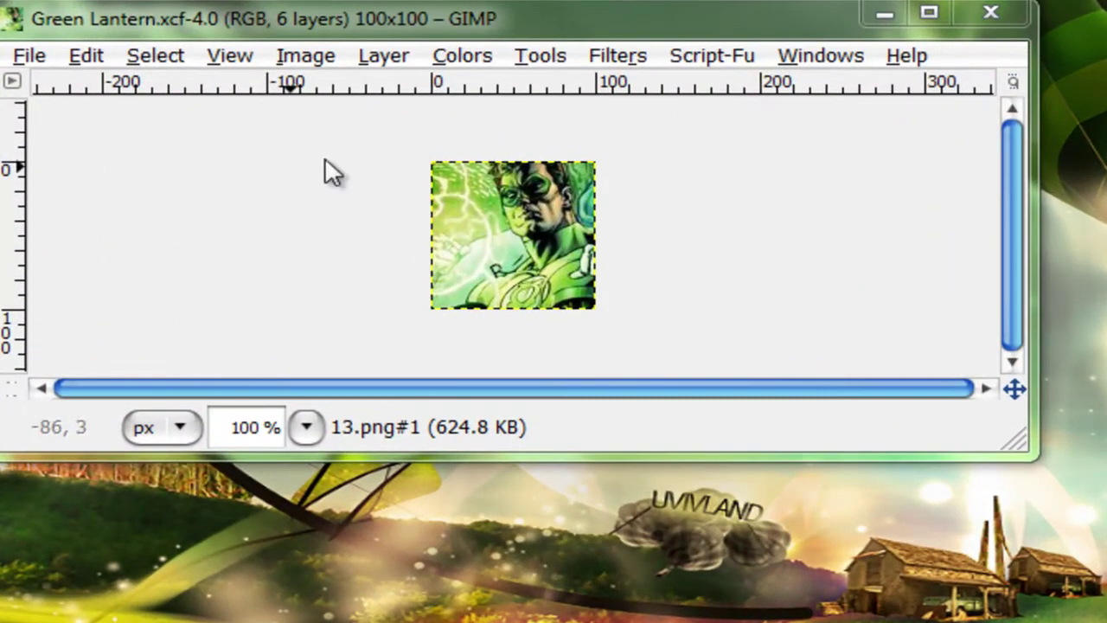
# - Reposition the image window and focus the icon canvas
pyautogui.moveTo(536, 19); pyautogui.dragTo(558, 173)
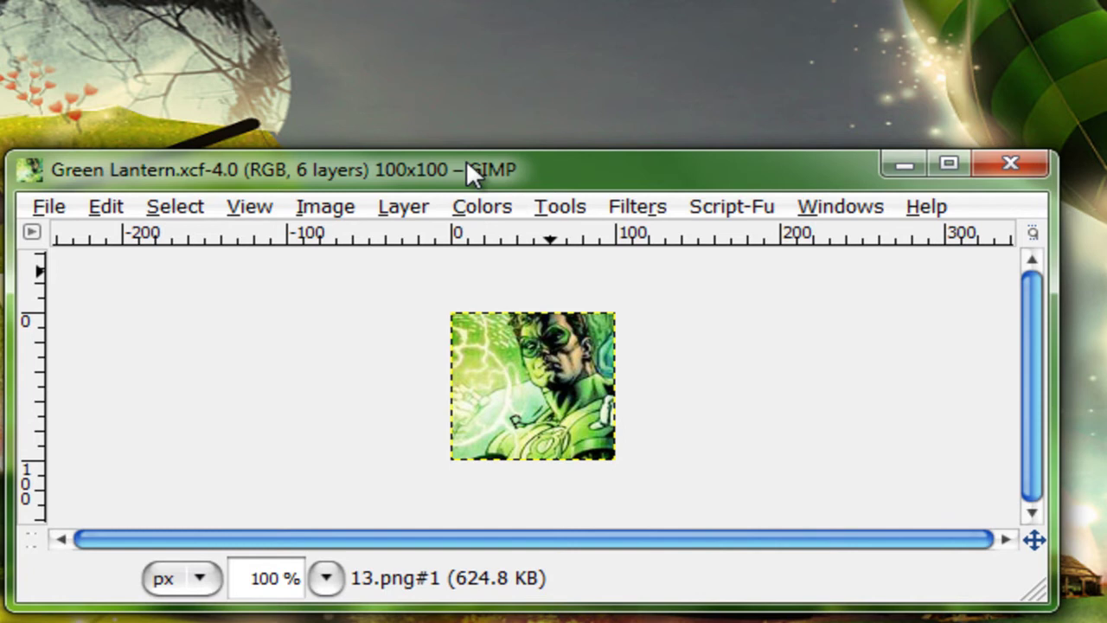
pyautogui.moveTo(467, 165); pyautogui.dragTo(509, 175)
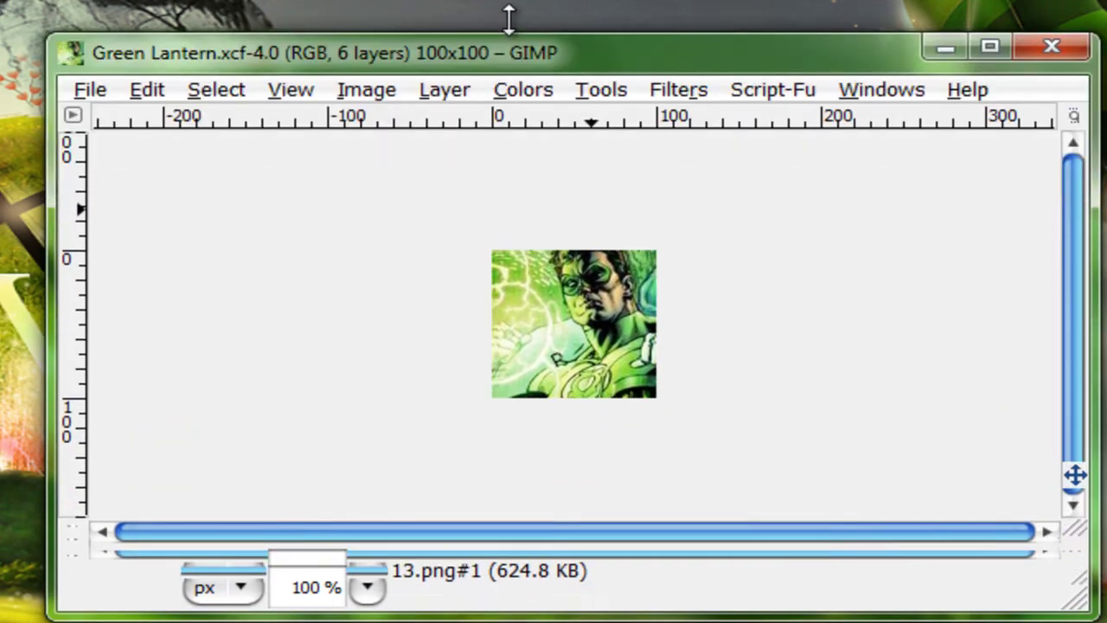
pyautogui.moveTo(508, 173); pyautogui.dragTo(507, 12)
pyautogui.click(554, 382)
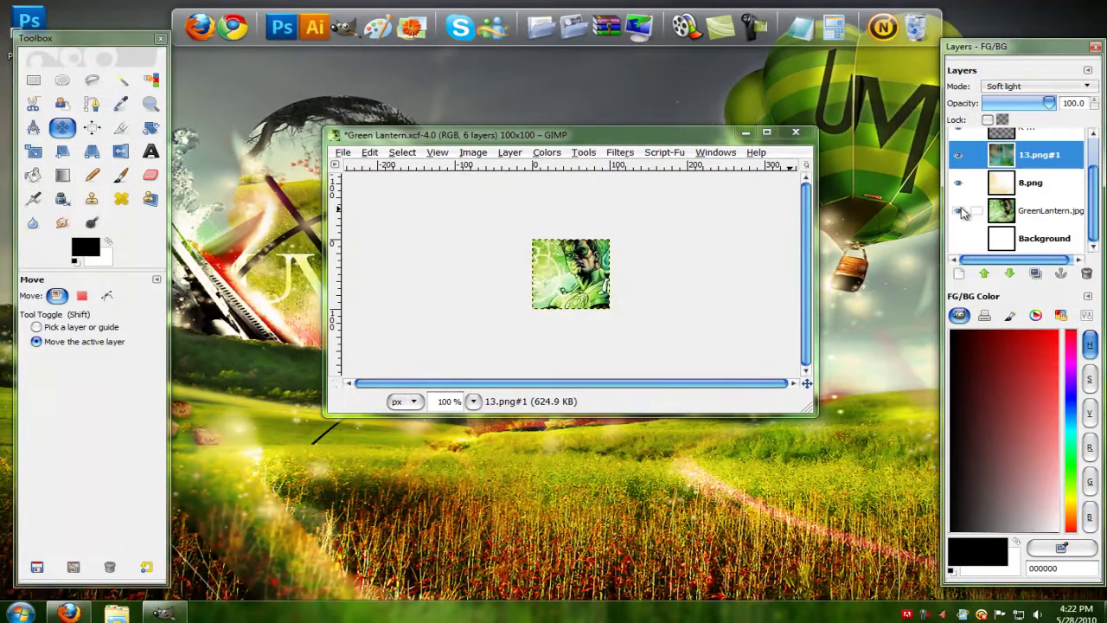
# - Hide the GreenLantern.jpg and 8.png layers and show the white Background layer
pyautogui.click(959, 211)
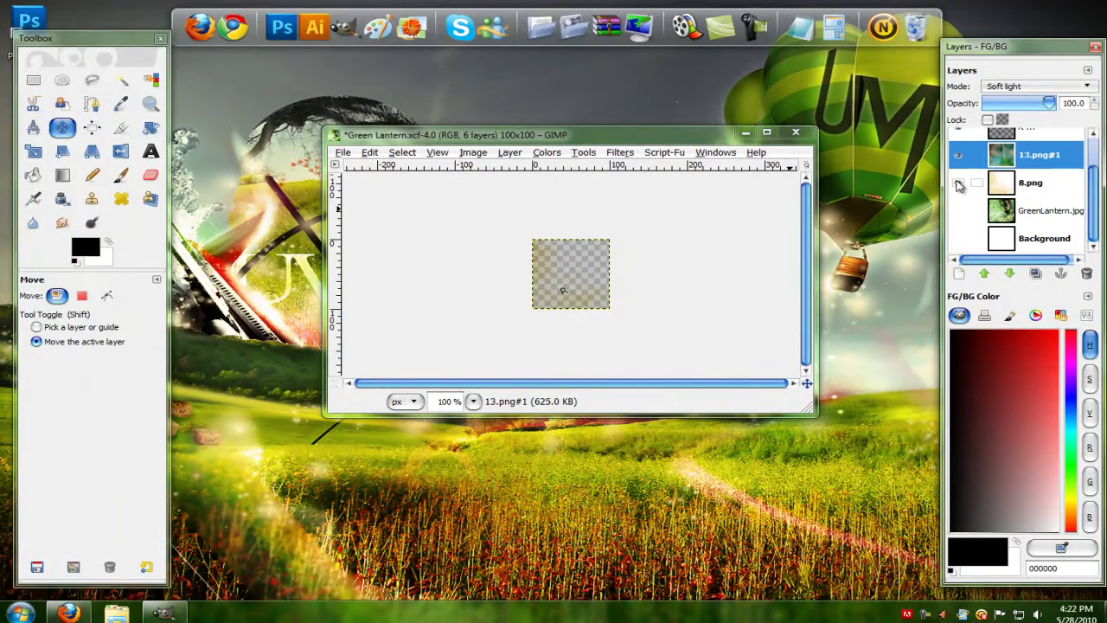
pyautogui.click(958, 183)
pyautogui.scroll(2, 960, 147)
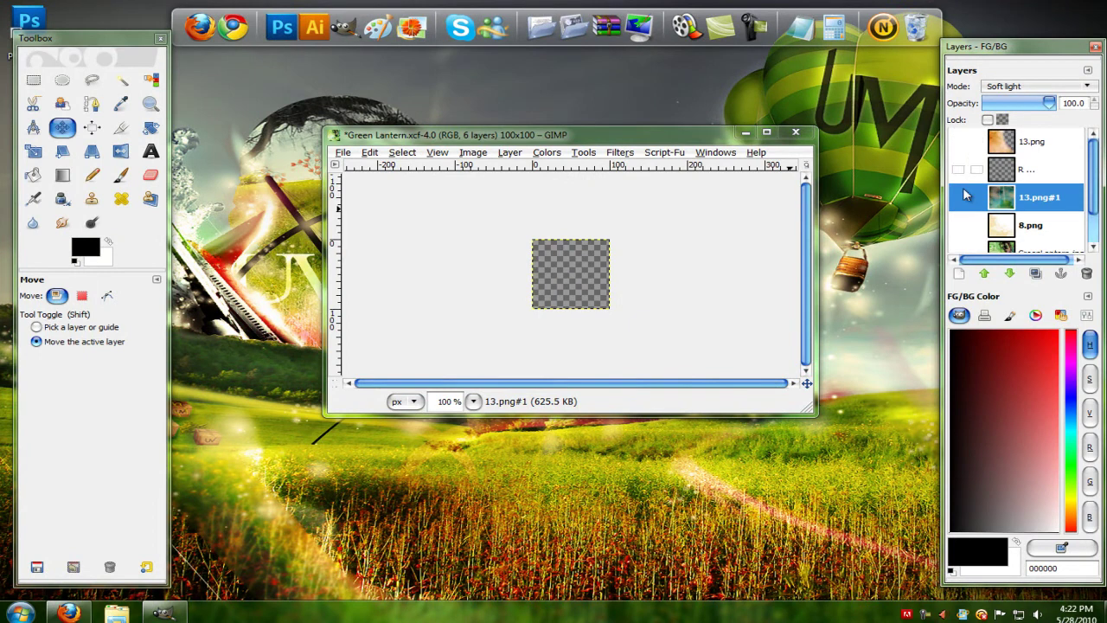
pyautogui.scroll(-2, 967, 196)
pyautogui.click(958, 240)
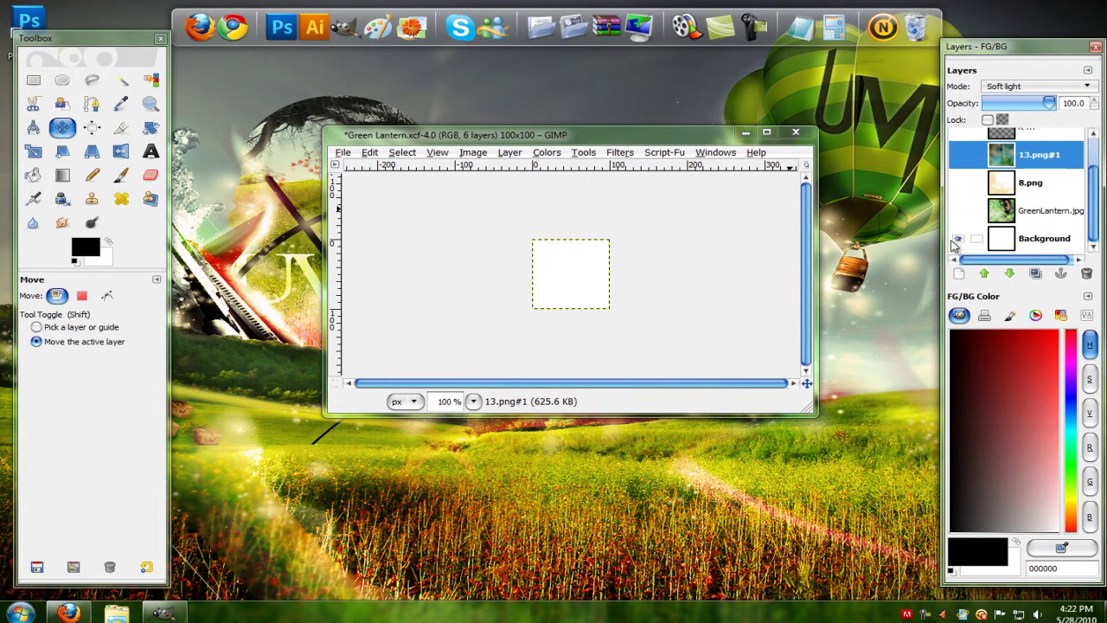
# - Open GreenLantern.jpg from Pictures > Stocks > Comic Stocks as a new layer
pyautogui.click(345, 152)
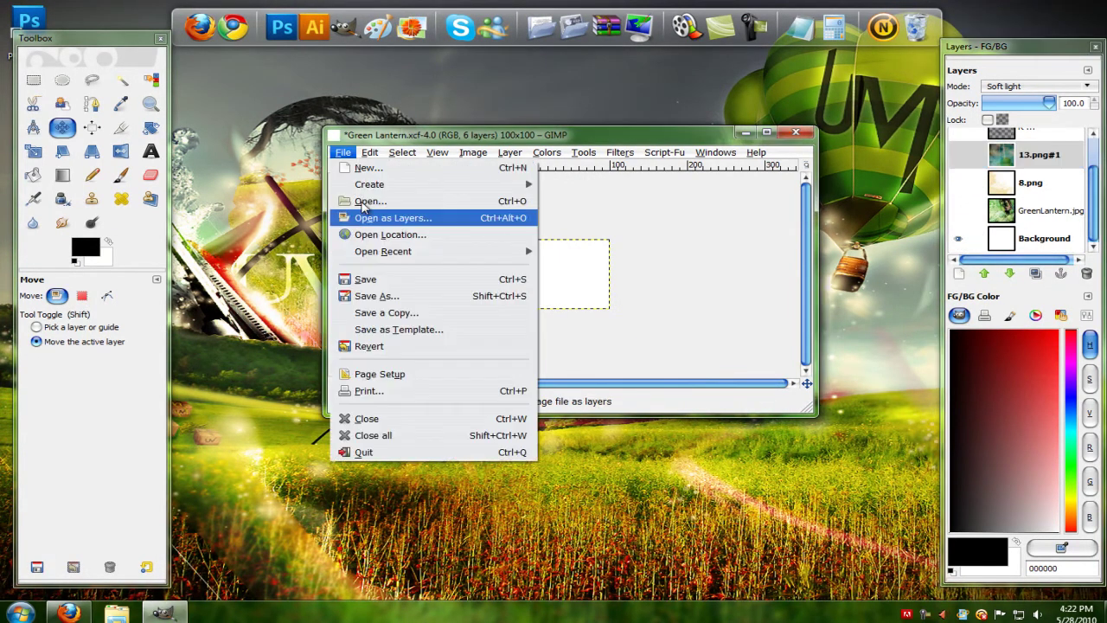
pyautogui.click(371, 215)
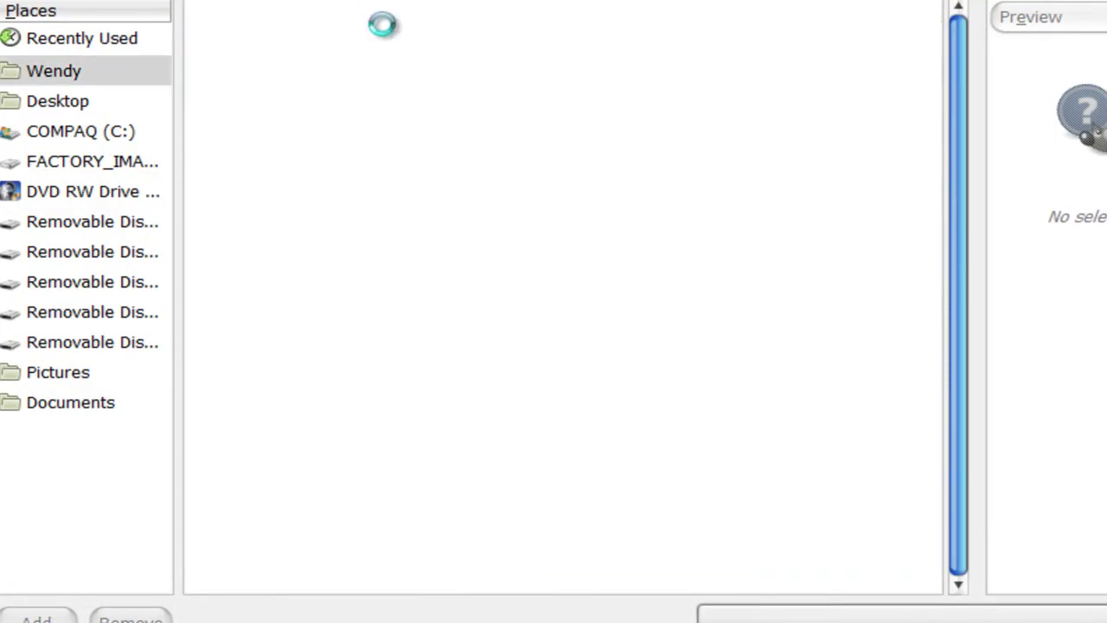
pyautogui.click(58, 372)
pyautogui.scroll(-5, 268, 394)
pyautogui.scroll(-5, 269, 394)
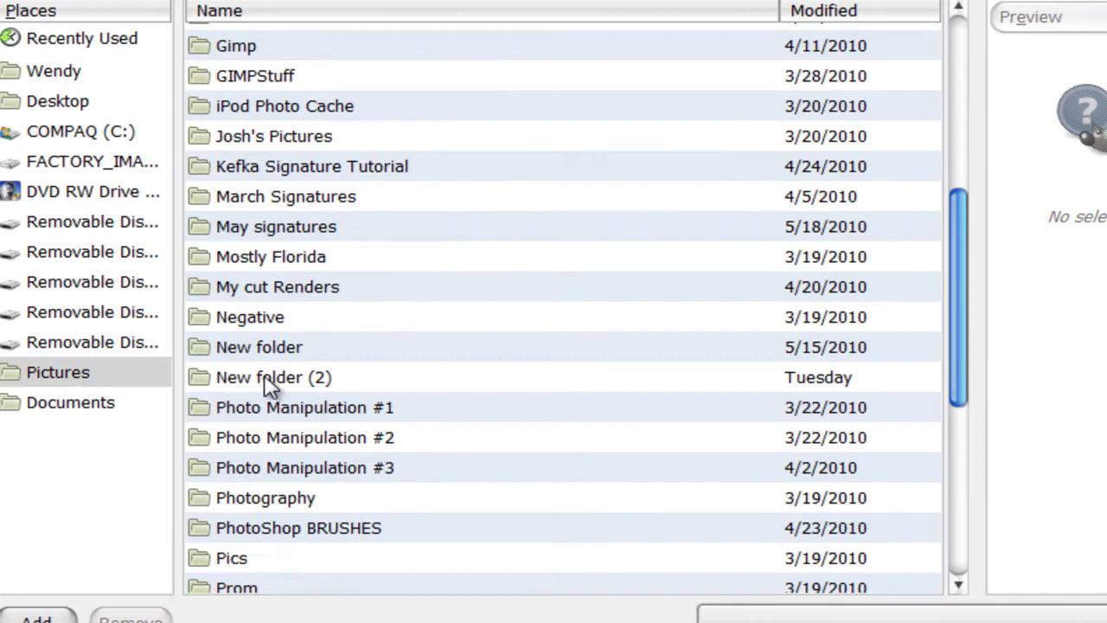
pyautogui.scroll(-5, 277, 519)
pyautogui.scroll(-7, 279, 532)
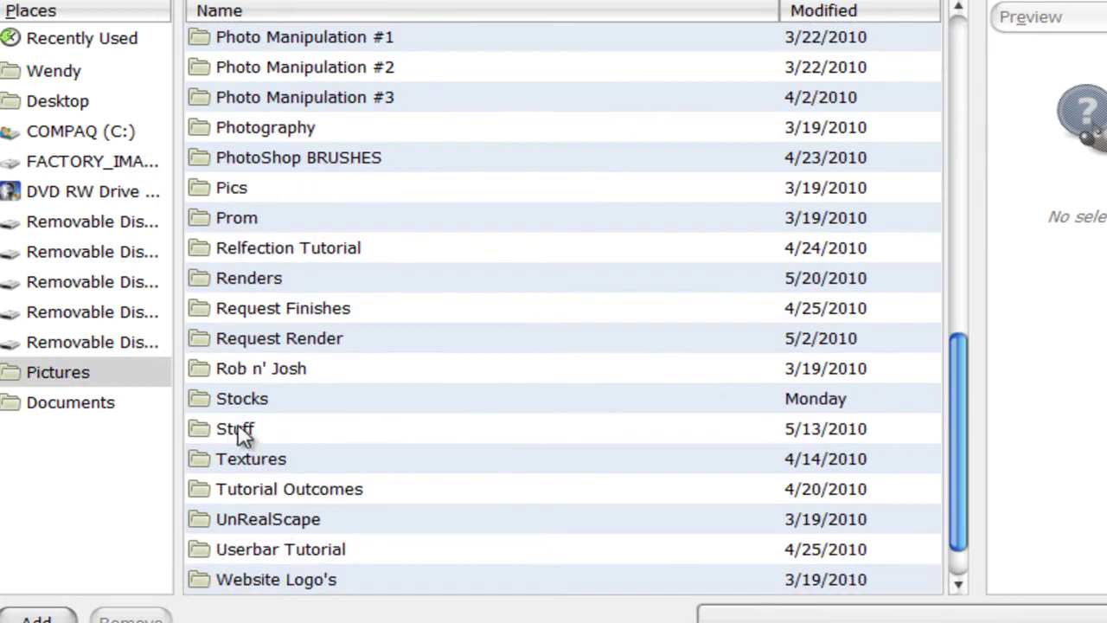
pyautogui.doubleClick(227, 398)
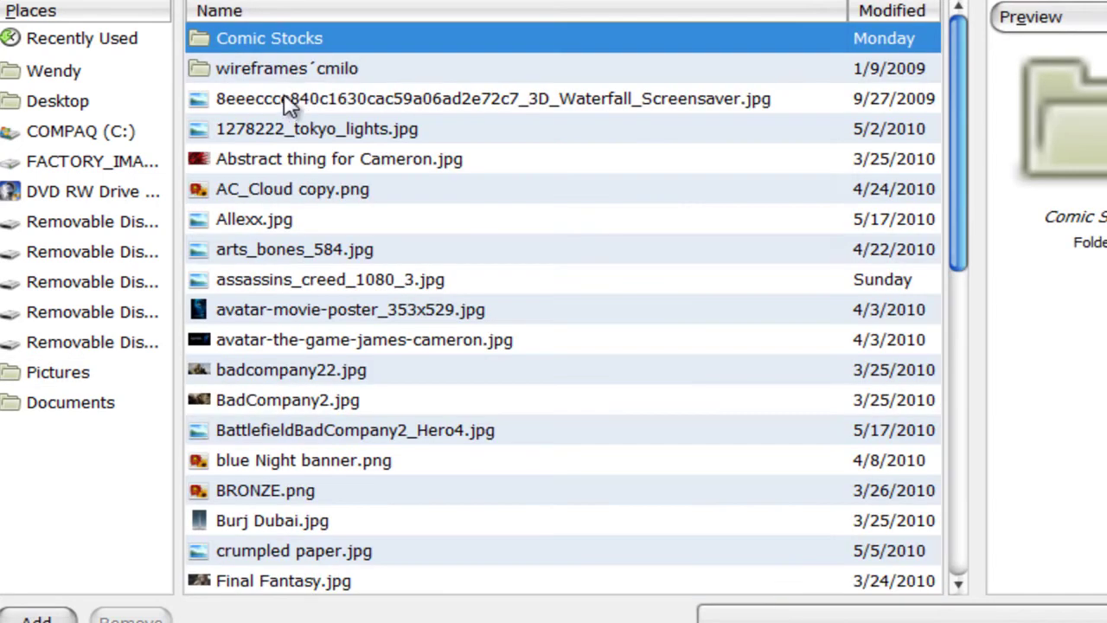
pyautogui.doubleClick(231, 36)
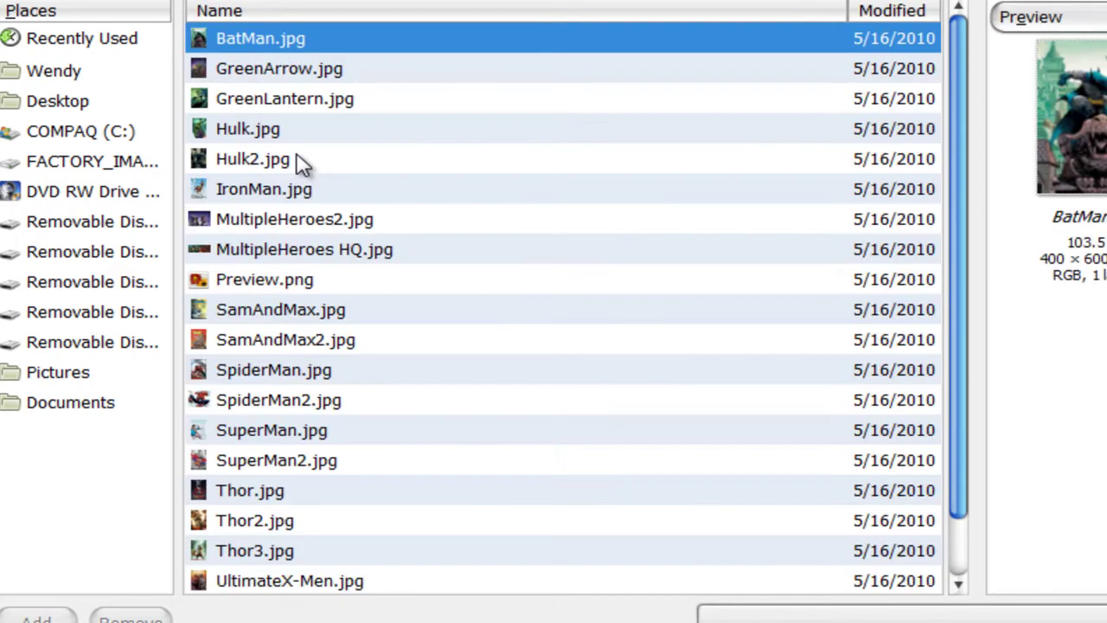
pyautogui.click(267, 104)
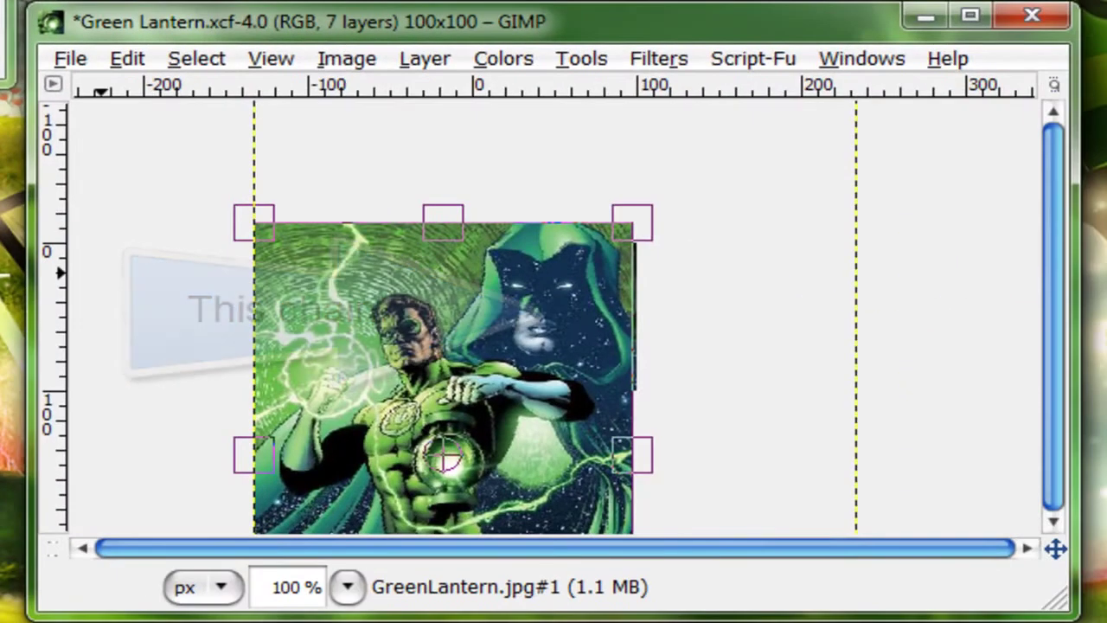
# - Confirm the roughly 213×290 layer scale and drag the Green Lantern picture into the 100×100 canvas
pyautogui.press('Return')
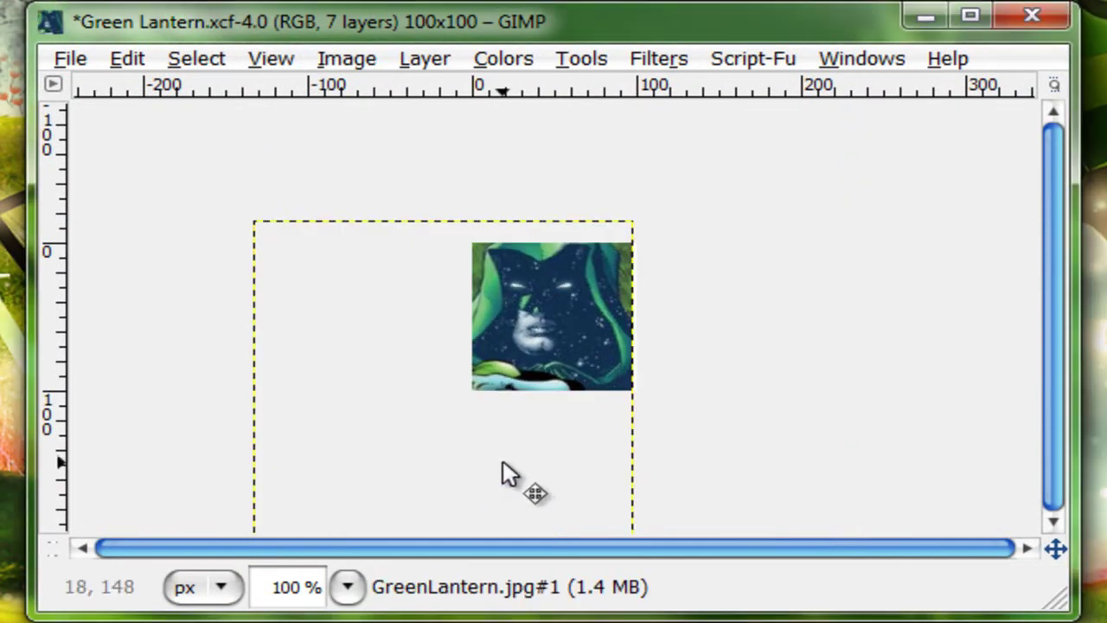
pyautogui.moveTo(505, 480)
pyautogui.mouseDown()
pyautogui.moveTo(644, 399)
pyautogui.moveTo(672, 410)
pyautogui.mouseUp()
# - Apply a default sharpen to the Green Lantern layer, then undo it
pyautogui.click(660, 58)
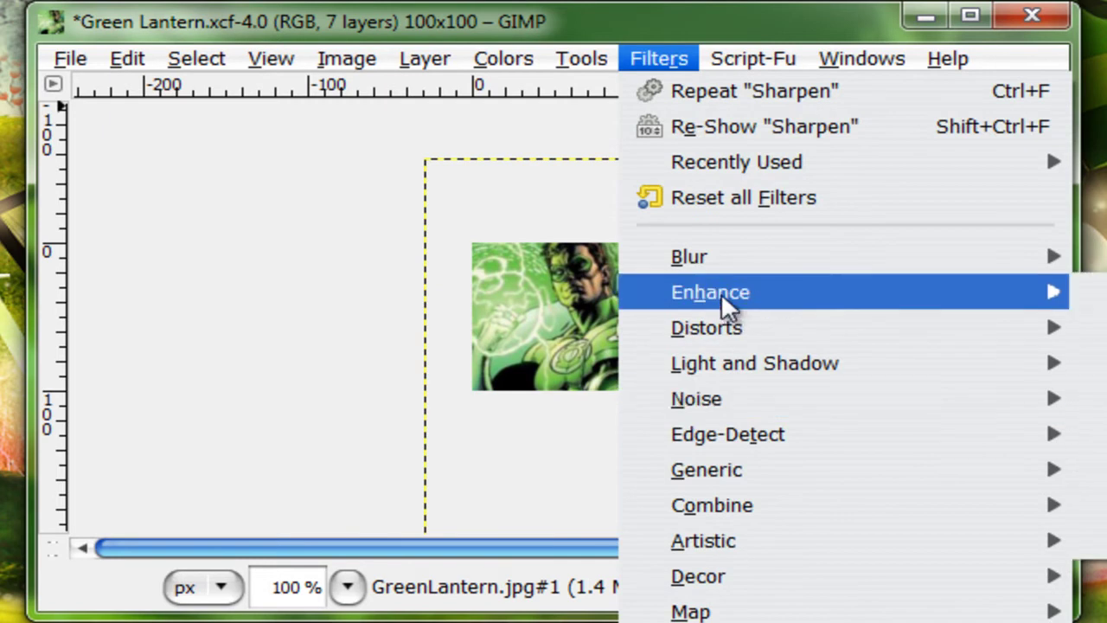
pyautogui.moveTo(710, 292)
pyautogui.click(1091, 505)
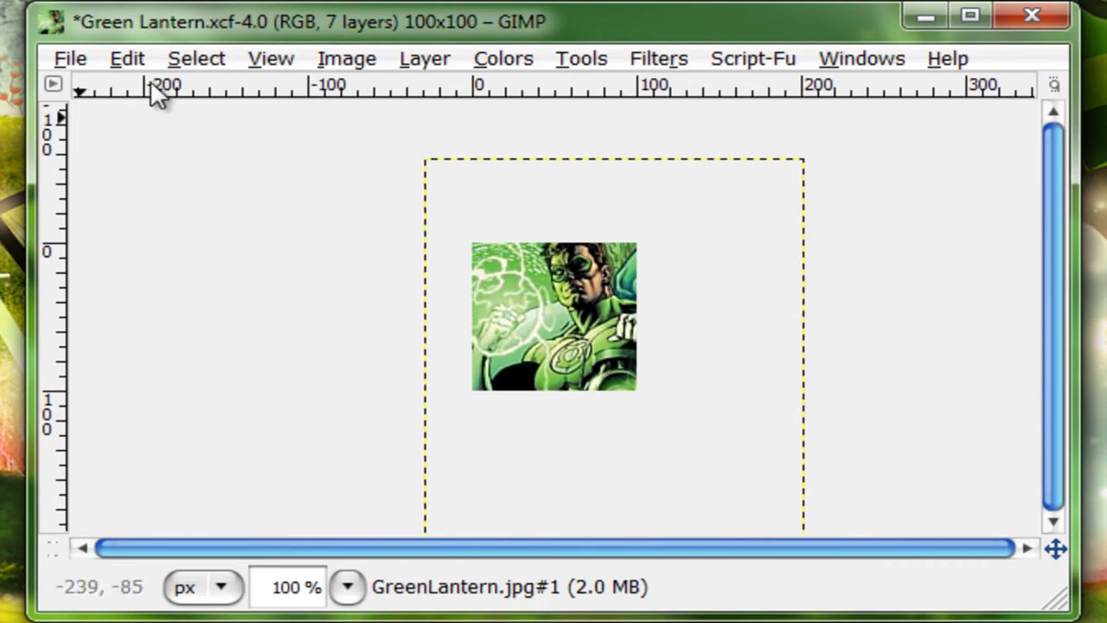
pyautogui.click(128, 58)
pyautogui.click(186, 97)
# - Sharpen the Green Lantern layer with a sharpness of 24
pyautogui.click(658, 58)
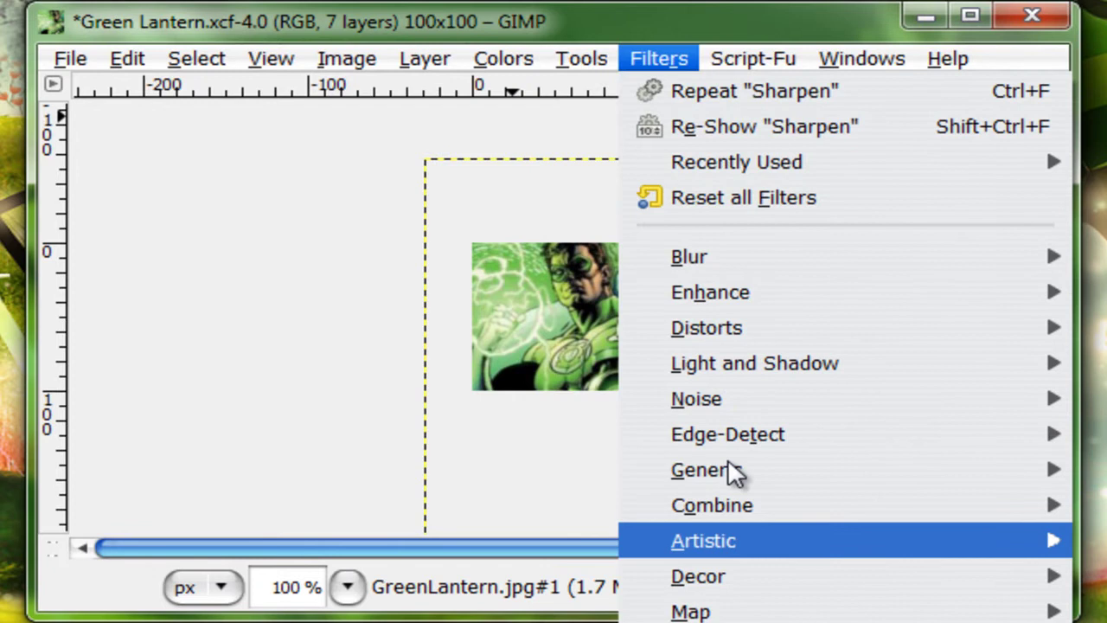
pyautogui.moveTo(710, 292)
pyautogui.click(1088, 469)
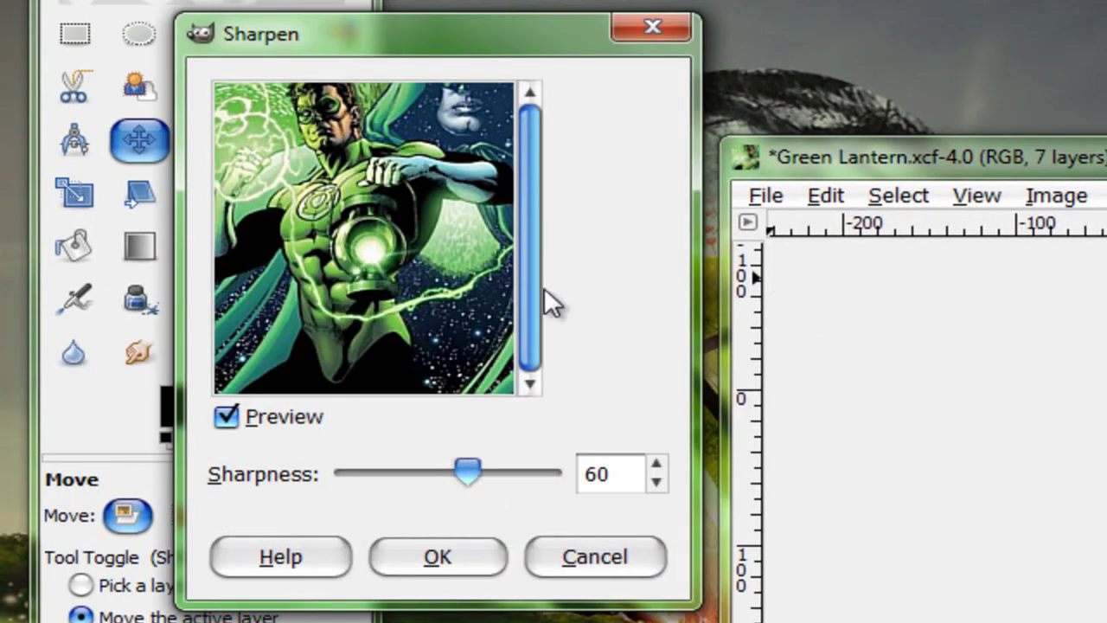
pyautogui.moveTo(430, 475); pyautogui.dragTo(391, 471)
pyautogui.click(430, 553)
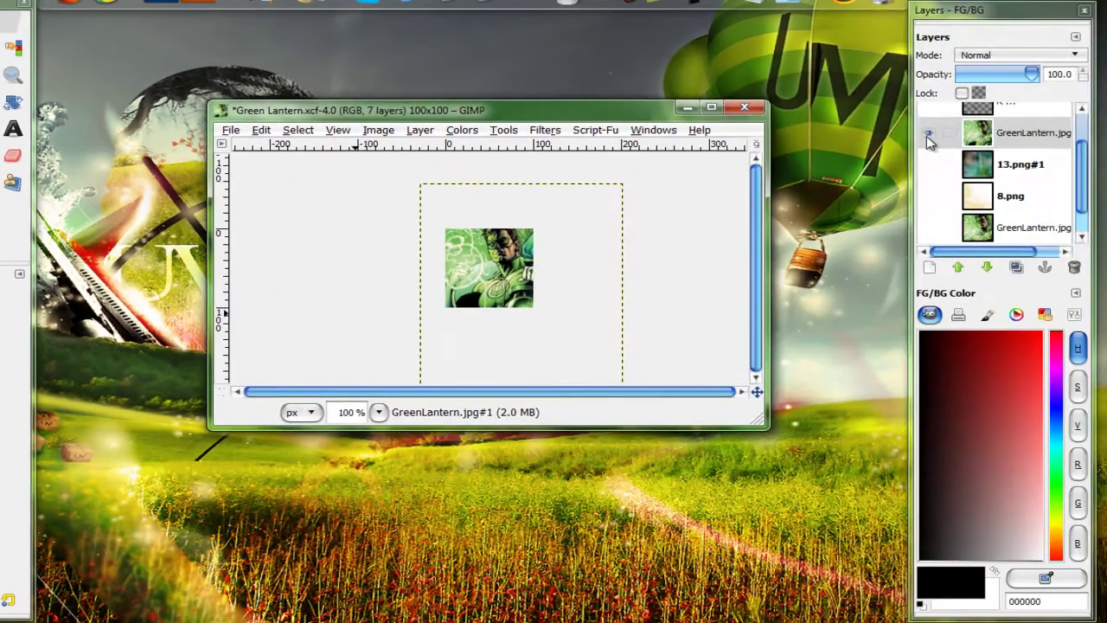
# - Compare the top GreenLantern.jpg layer by toggling its visibility, then delete it
pyautogui.click(928, 133)
pyautogui.click(928, 227)
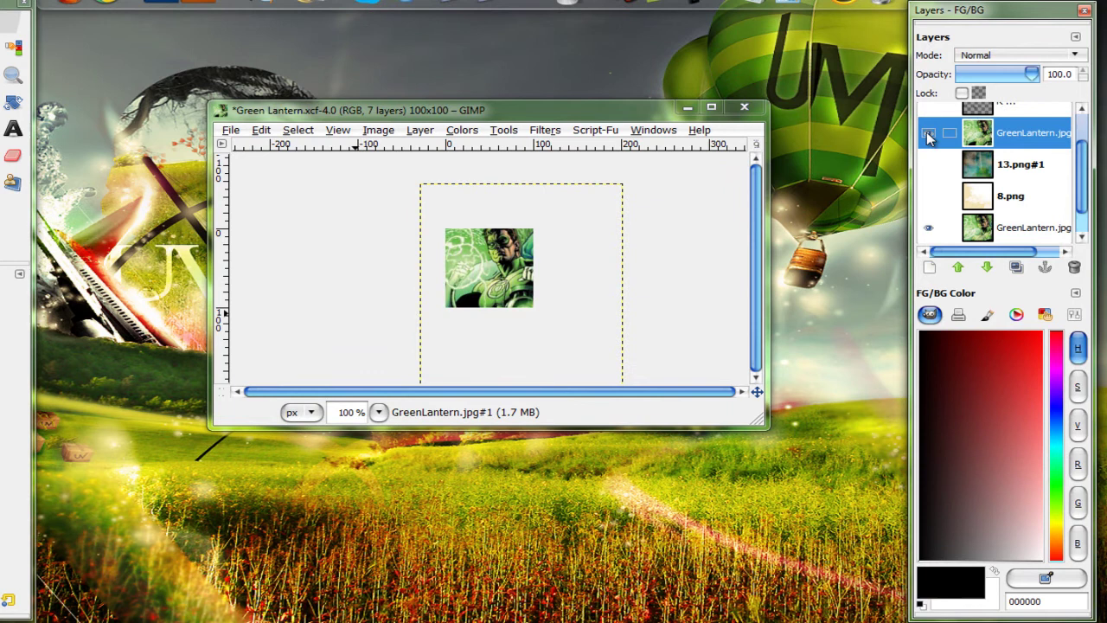
pyautogui.click(928, 134)
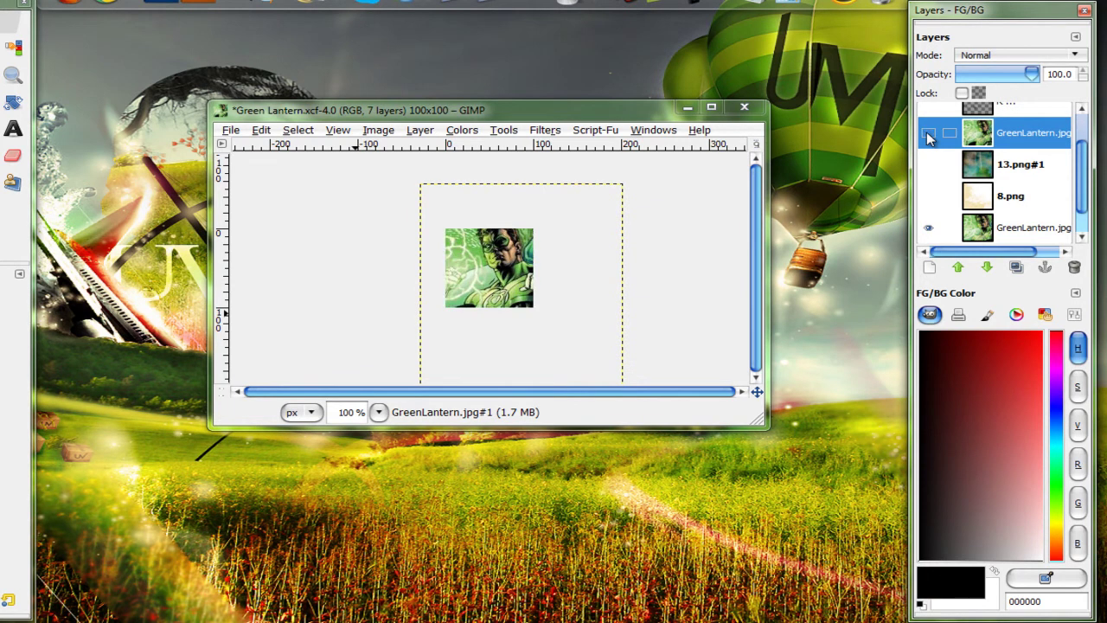
pyautogui.click(928, 134)
pyautogui.click(928, 134)
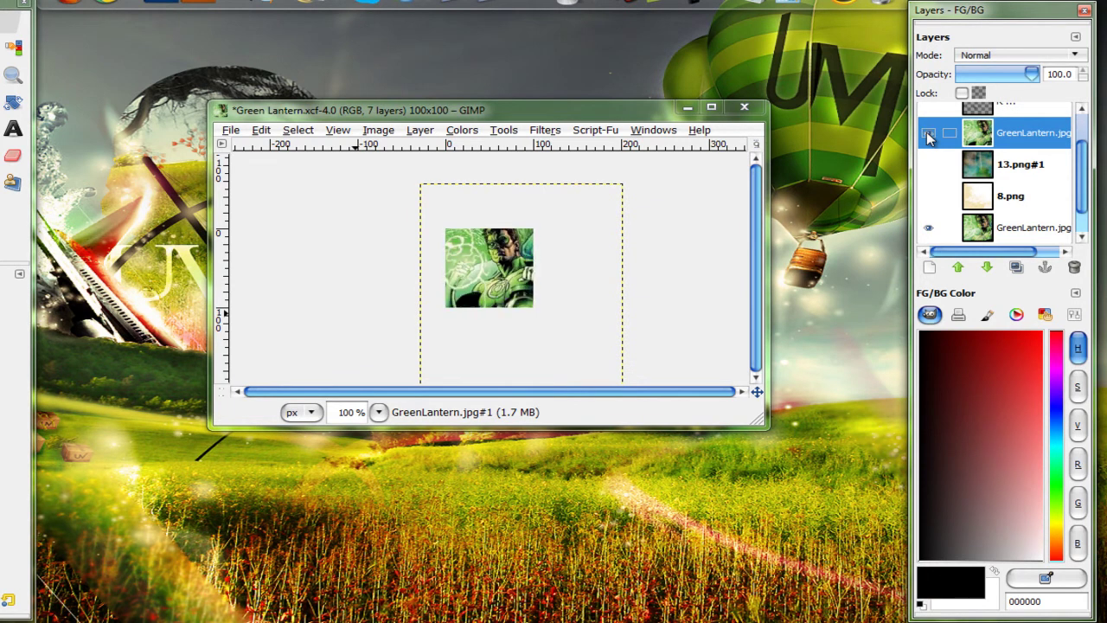
pyautogui.click(928, 134)
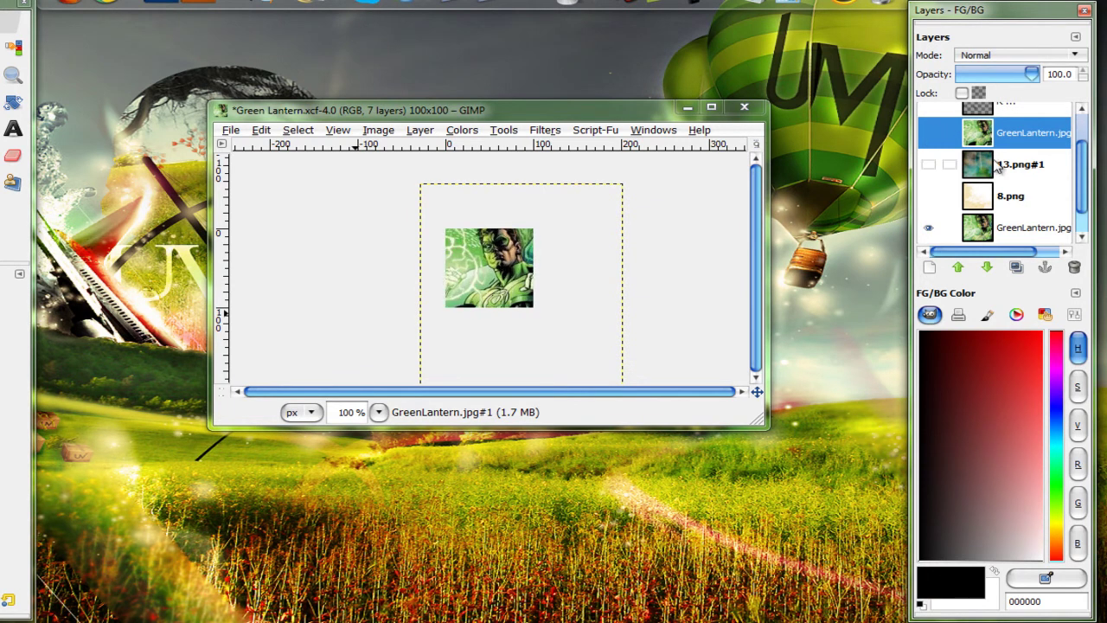
pyautogui.click(1073, 270)
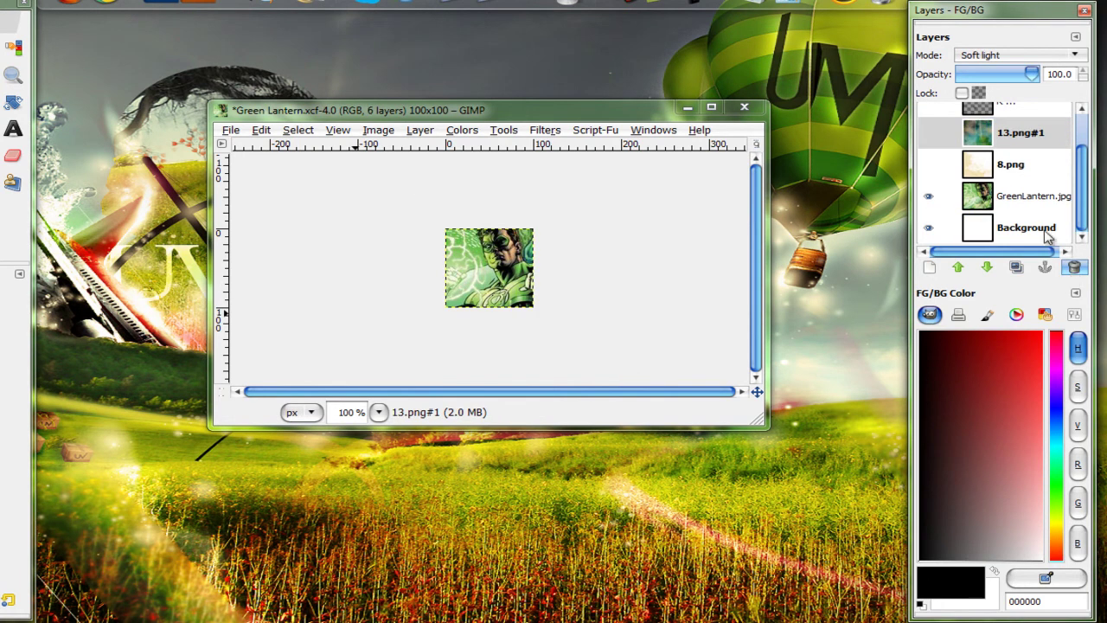
# - Select the remaining GreenLantern.jpg layer and dismiss the File menu
pyautogui.click(1014, 197)
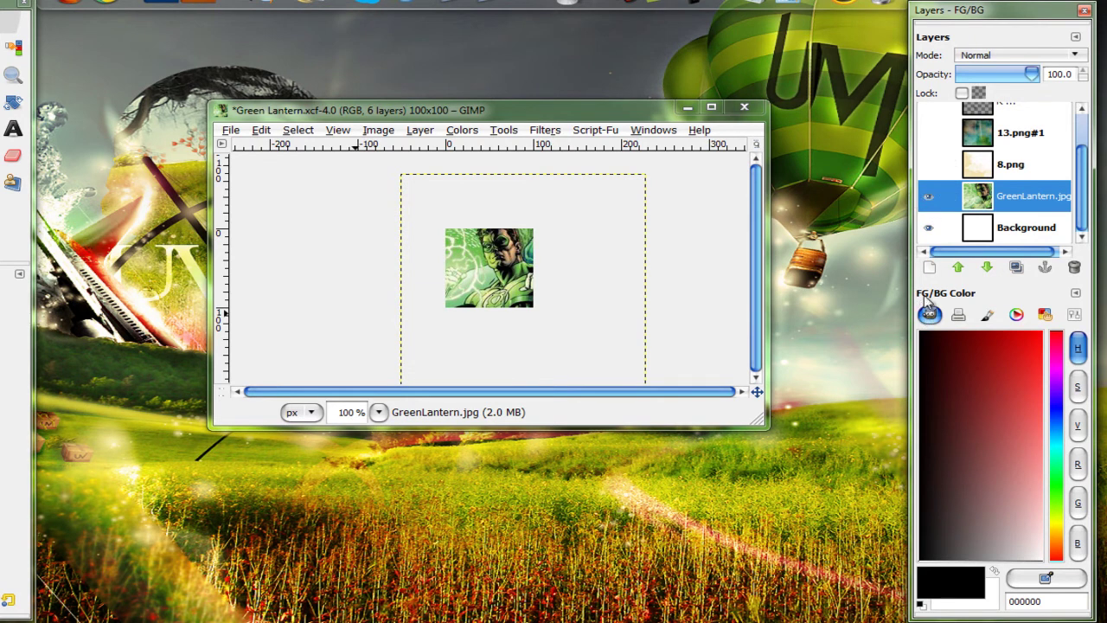
pyautogui.click(231, 130)
pyautogui.click(592, 213)
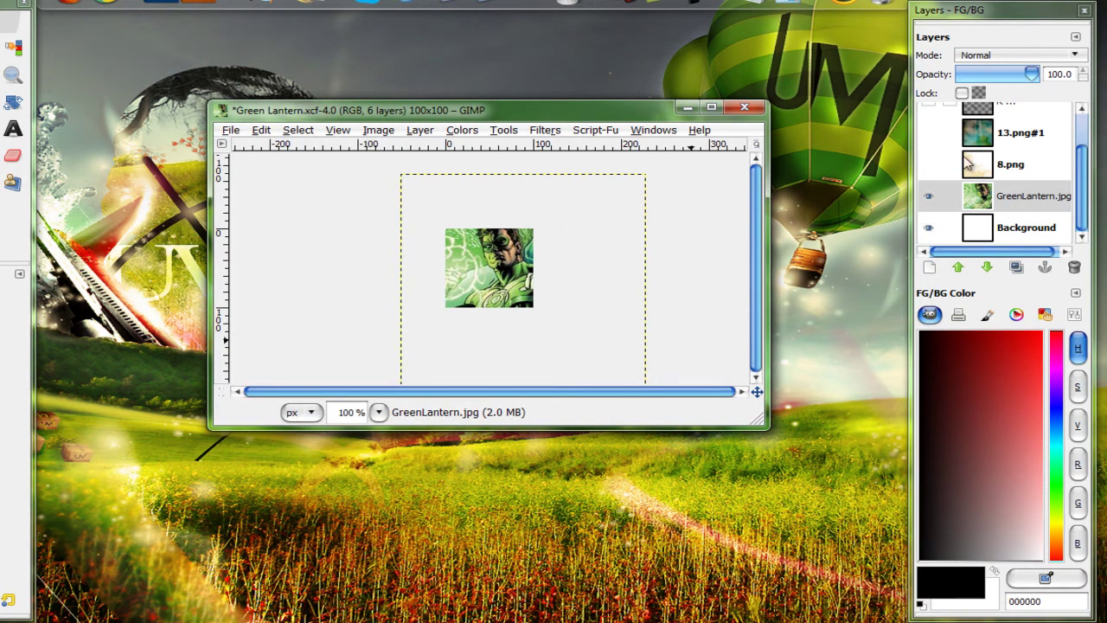
# - Make the 8.png layer visible in Normal mode at full opacity
pyautogui.click(922, 167)
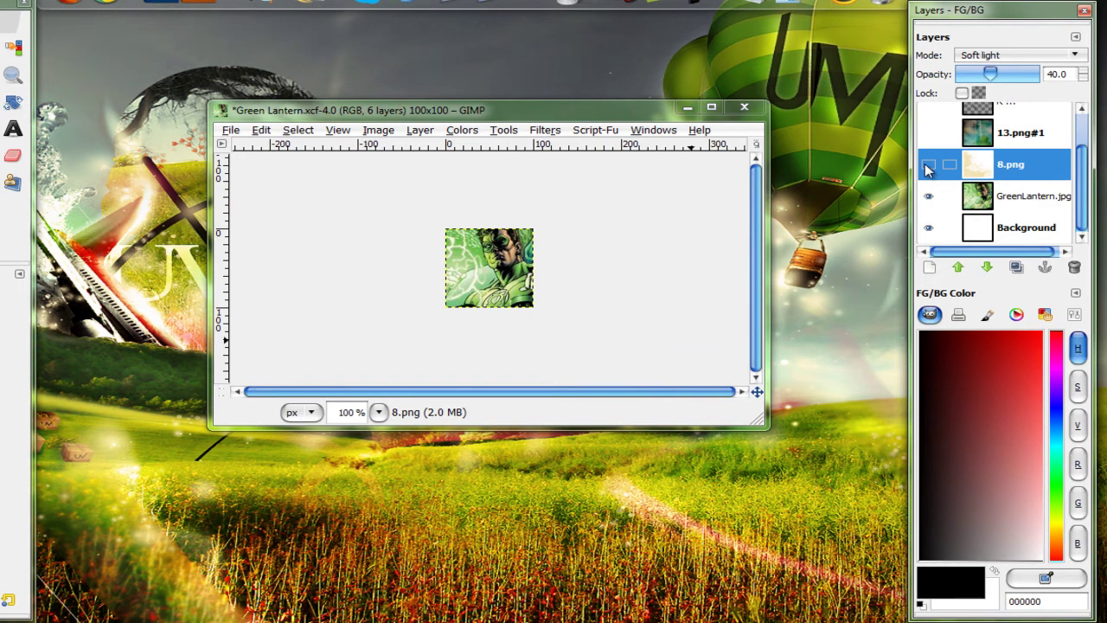
pyautogui.click(1017, 55)
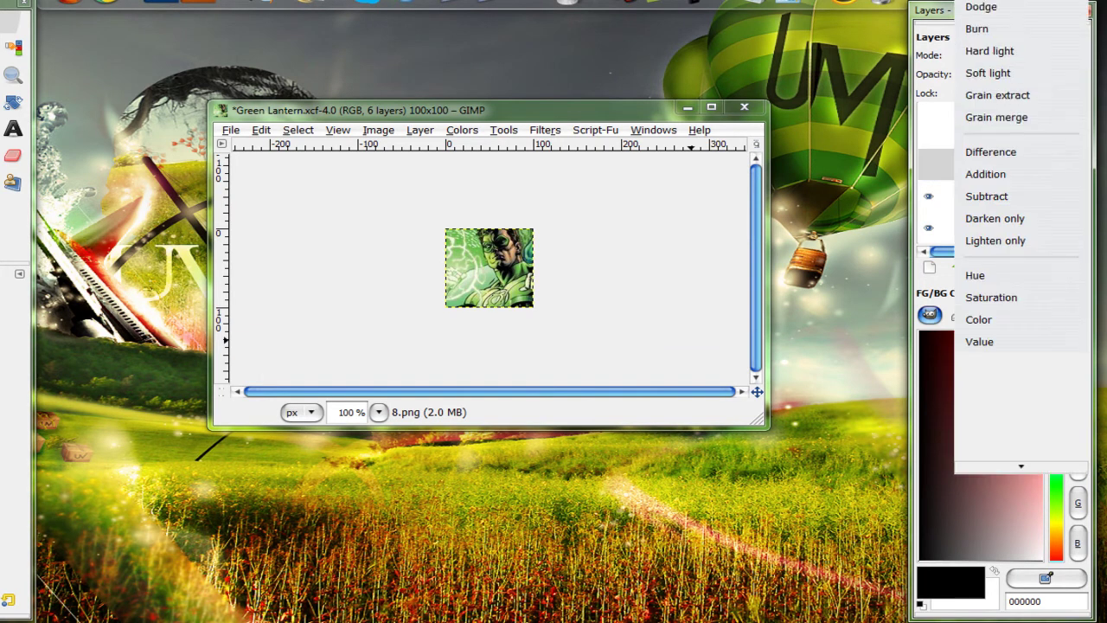
pyautogui.click(995, 60)
pyautogui.moveTo(988, 75); pyautogui.dragTo(1058, 75)
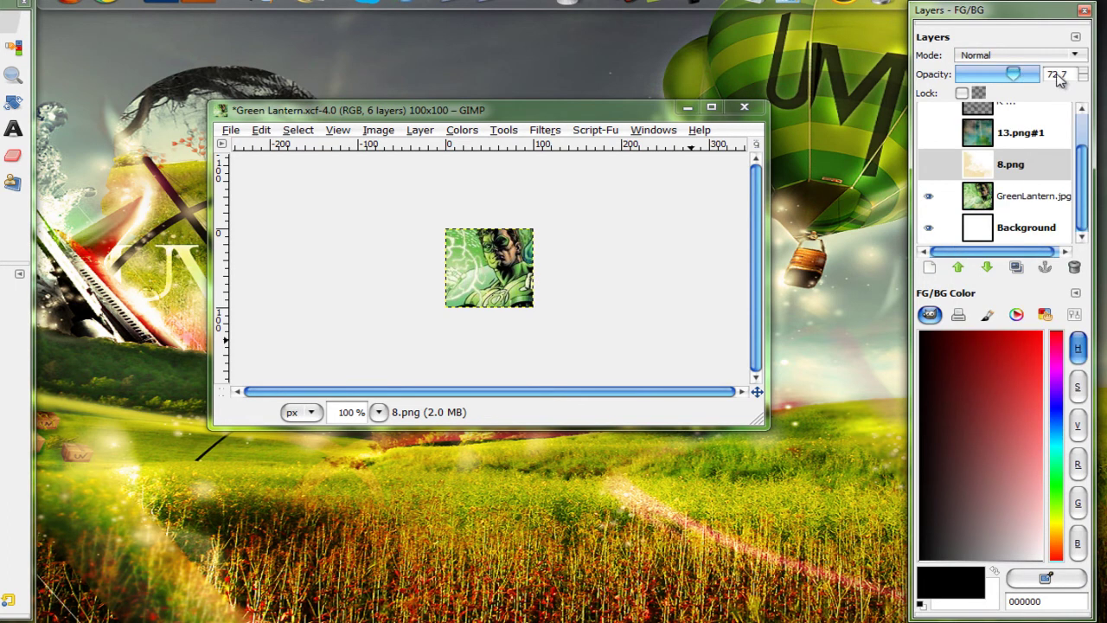
pyautogui.click(928, 166)
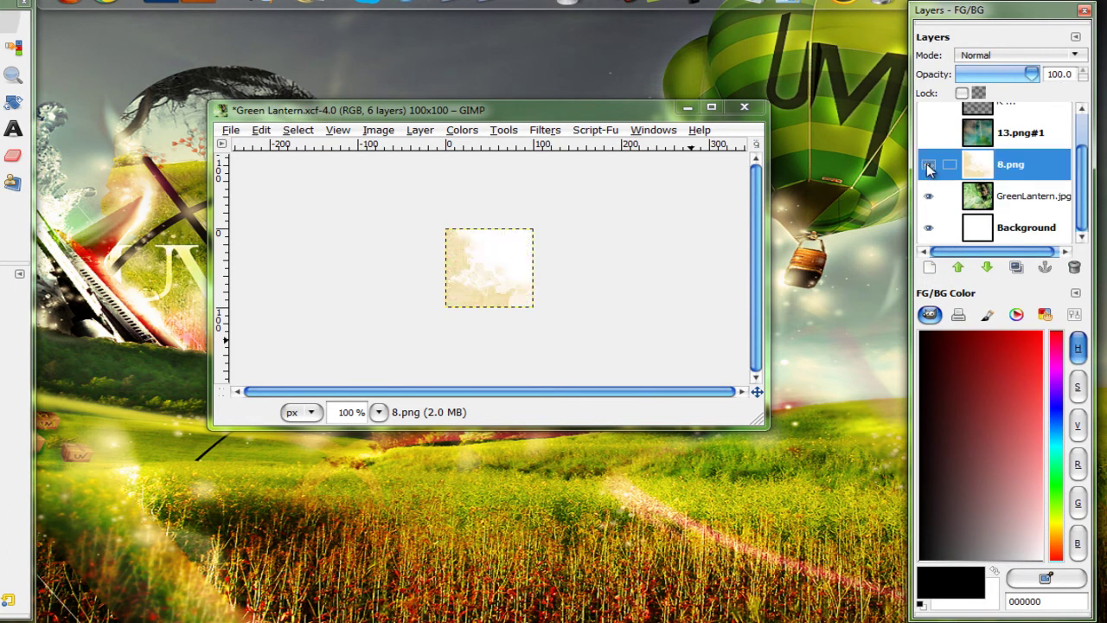
# - Blend the 8.png layer in Soft light at 30% opacity
pyautogui.click(977, 57)
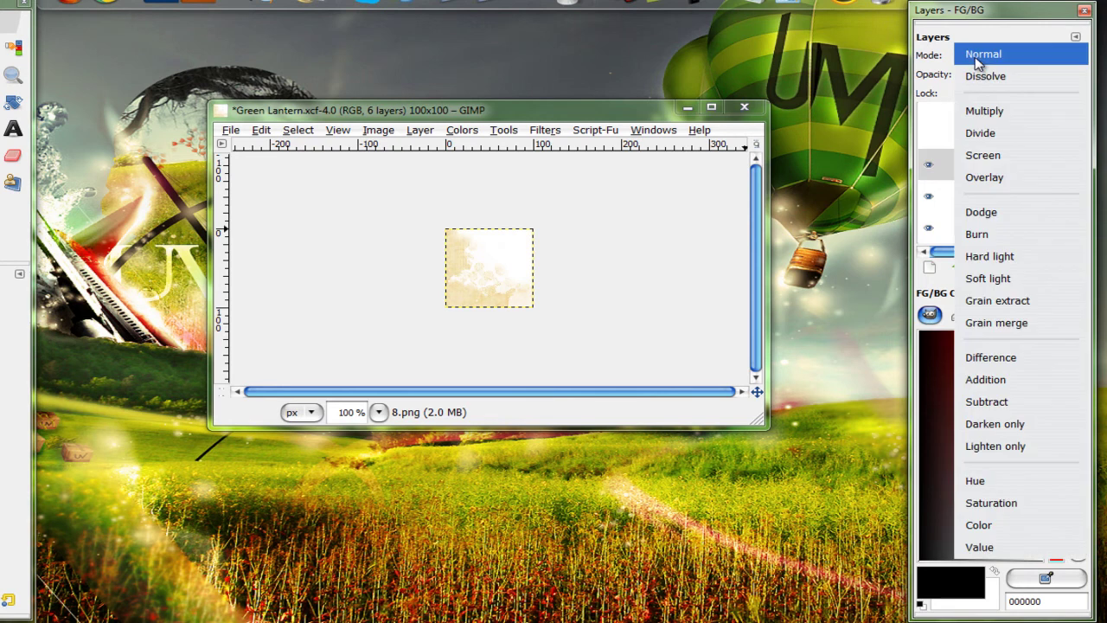
pyautogui.click(983, 279)
pyautogui.moveTo(983, 78); pyautogui.dragTo(992, 78)
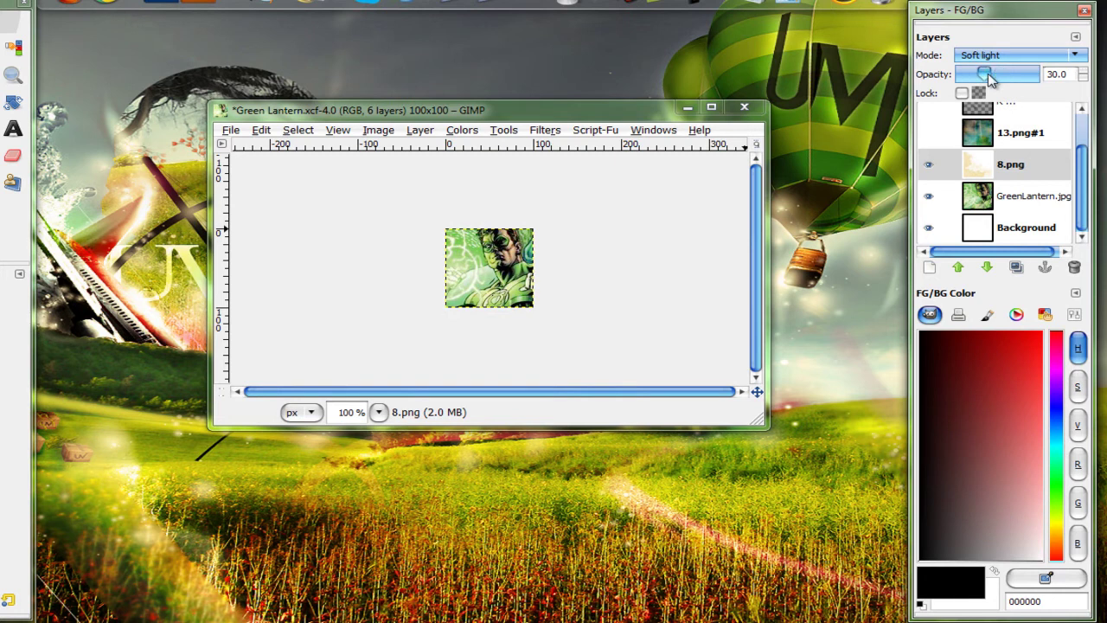
pyautogui.click(982, 143)
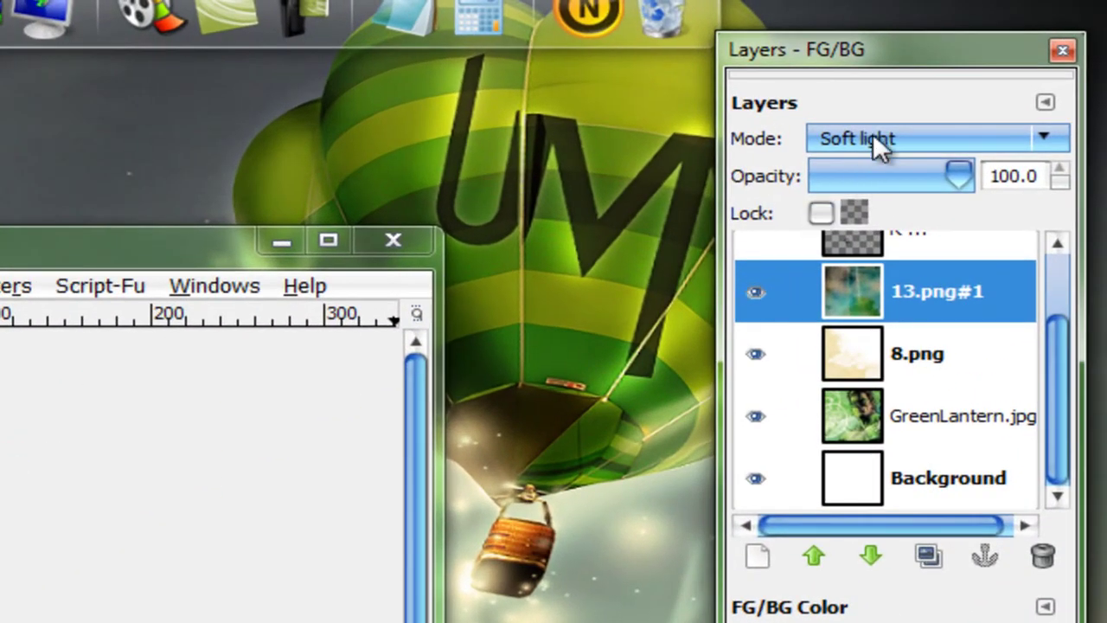
# - Reset the 13.png#1 layer to Normal mode
pyautogui.click(943, 138)
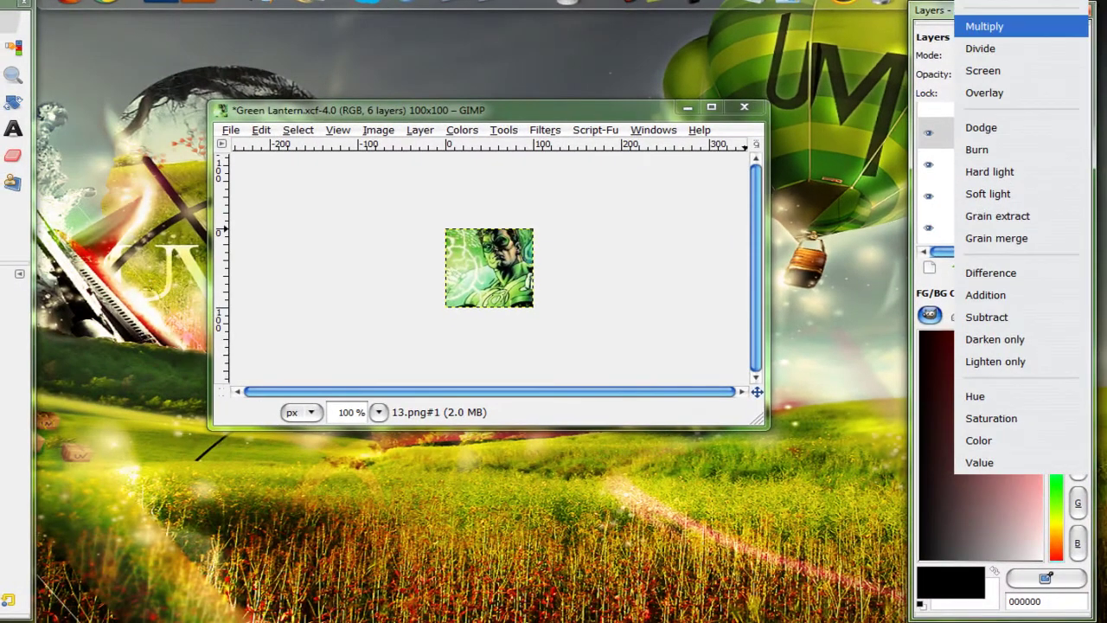
pyautogui.click(1014, 57)
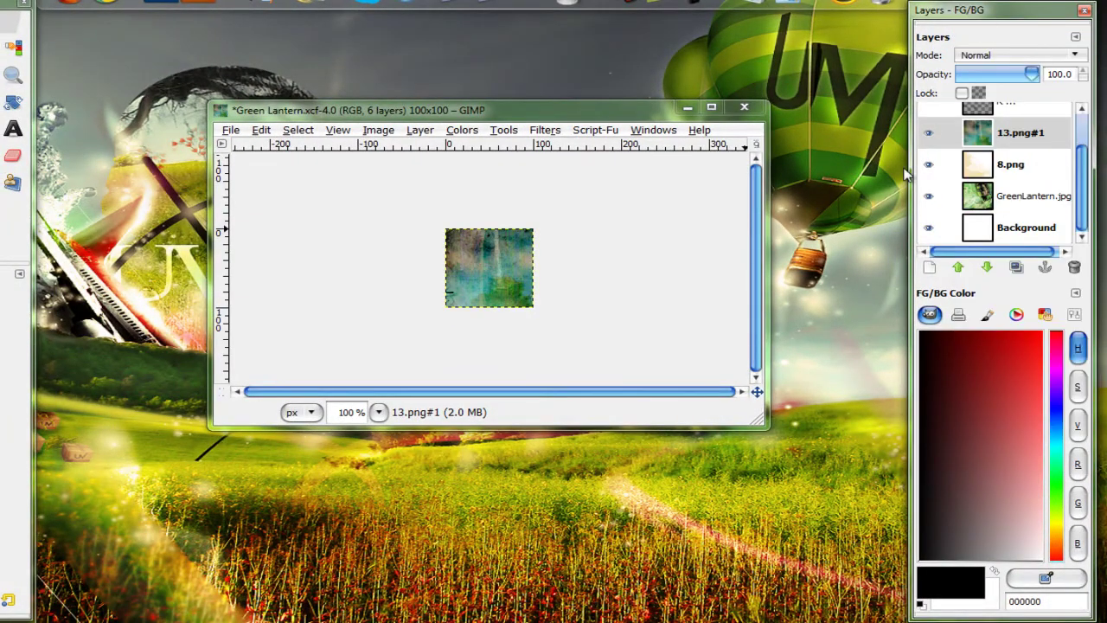
pyautogui.click(1032, 141)
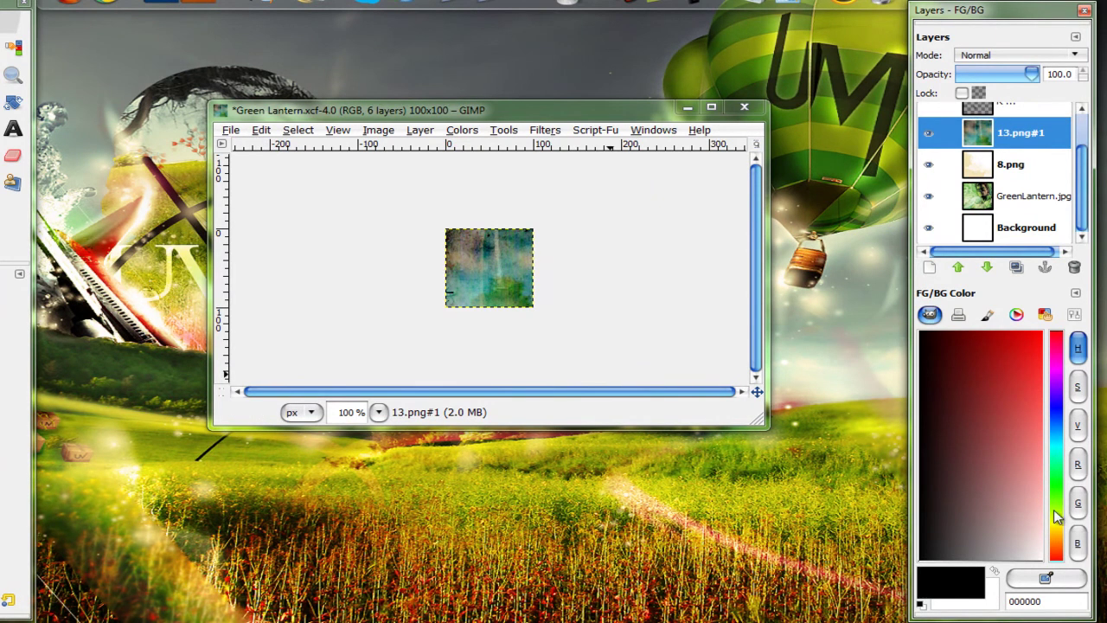
# - Blend the 13.png#1 layer in Soft light
pyautogui.click(984, 56)
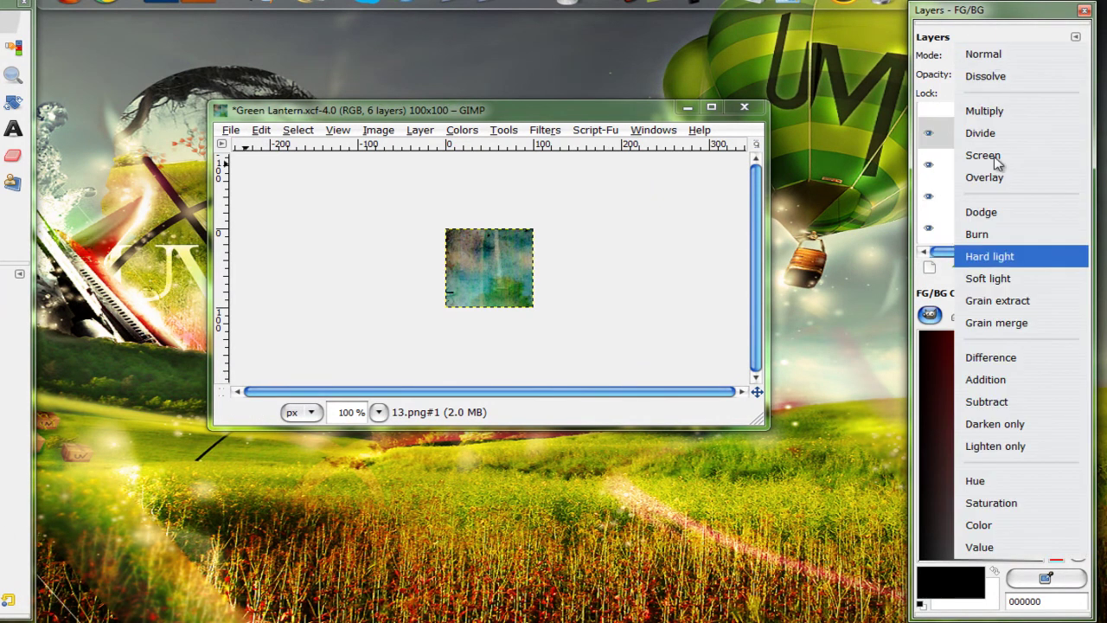
pyautogui.click(995, 278)
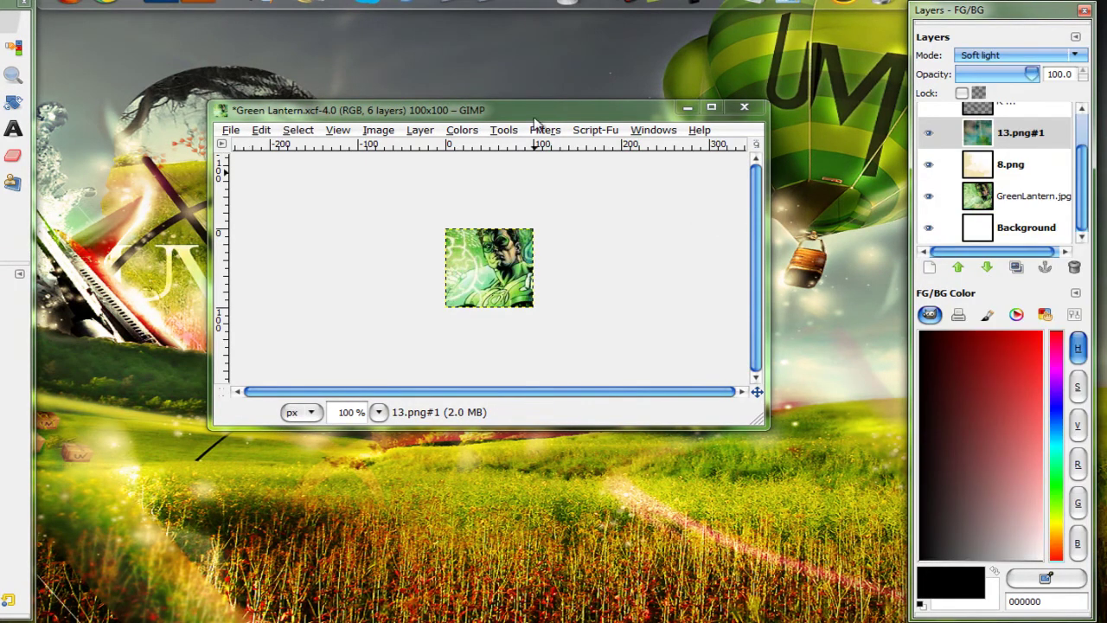
pyautogui.scroll(1, 969, 199)
pyautogui.scroll(1, 992, 188)
pyautogui.click(992, 154)
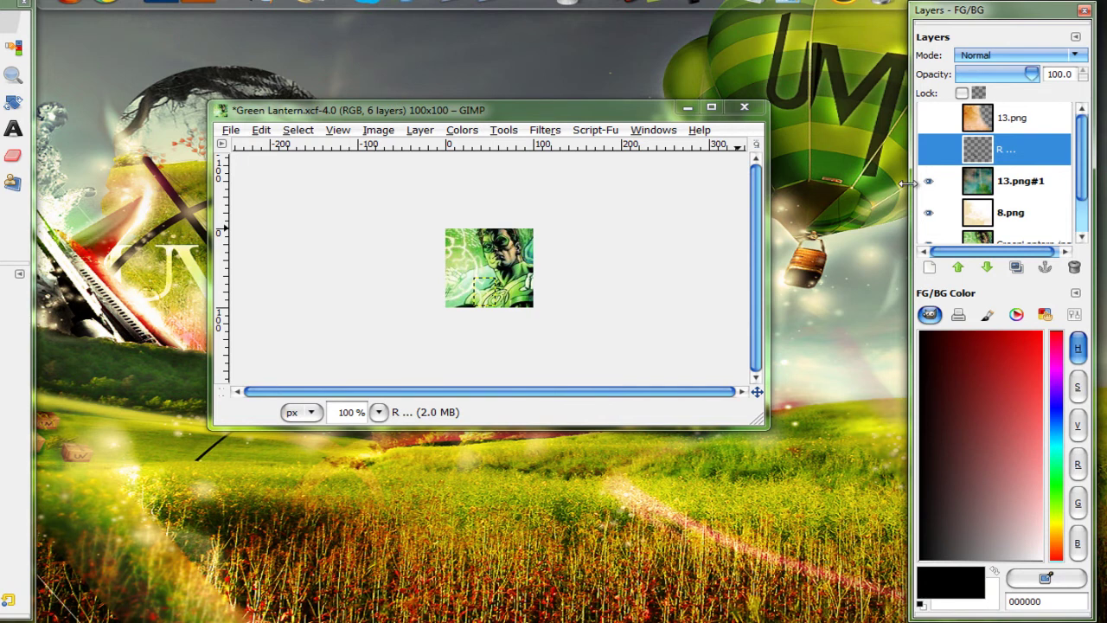
# - Show the R text layer and tilt it a few degrees with the Rotate tool
pyautogui.click(933, 152)
pyautogui.click(10, 106)
pyautogui.moveTo(437, 283); pyautogui.dragTo(514, 277)
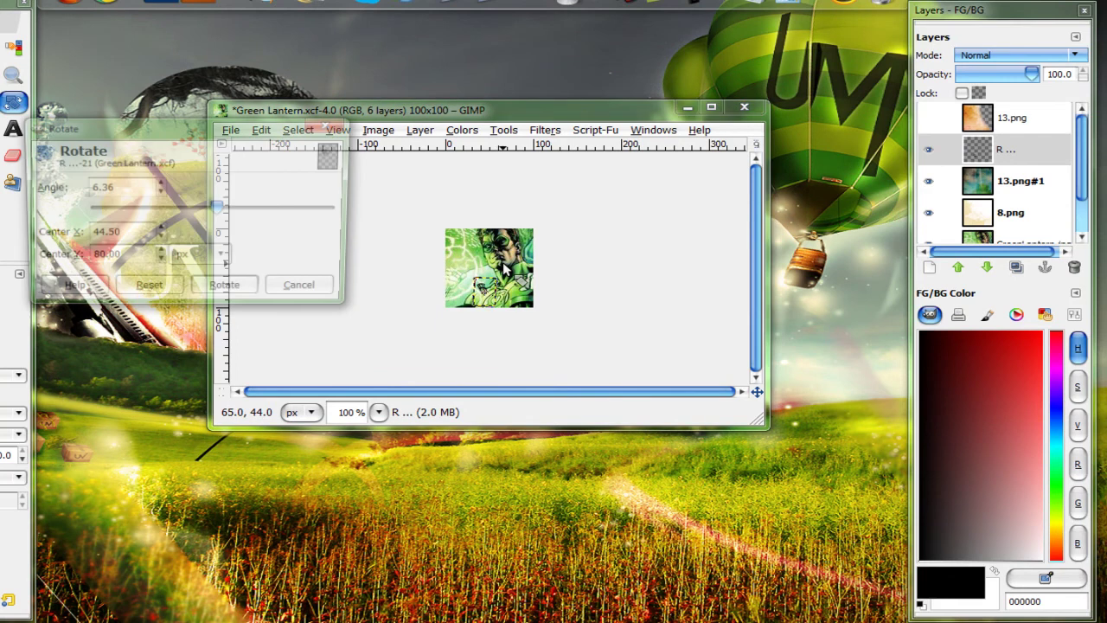
pyautogui.click(246, 291)
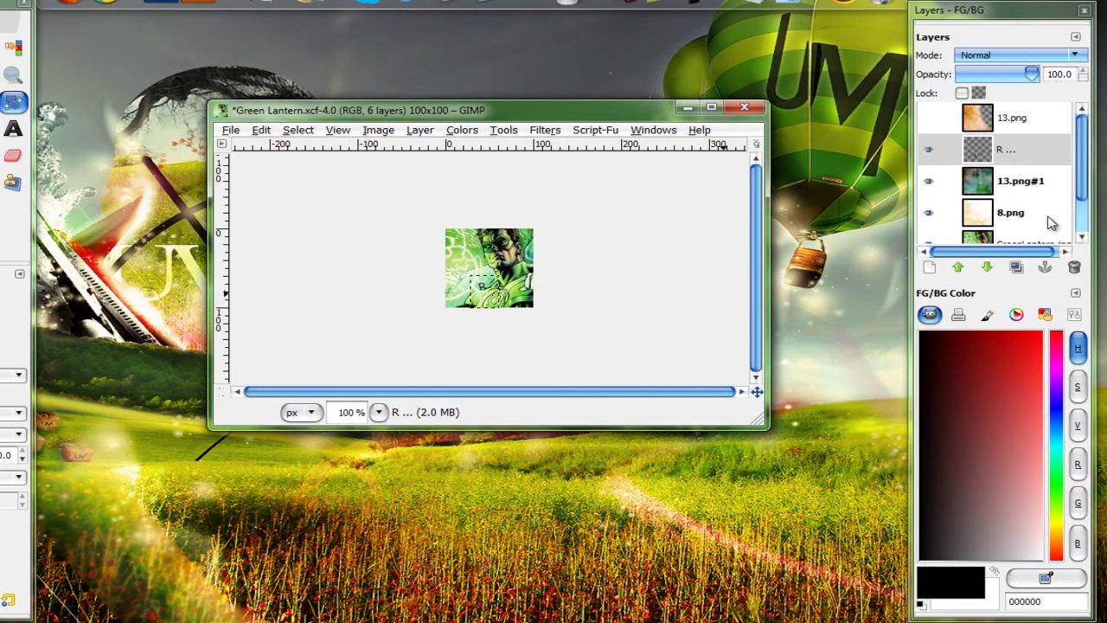
# - Make the 13.png layer visible at full opacity
pyautogui.click(1003, 118)
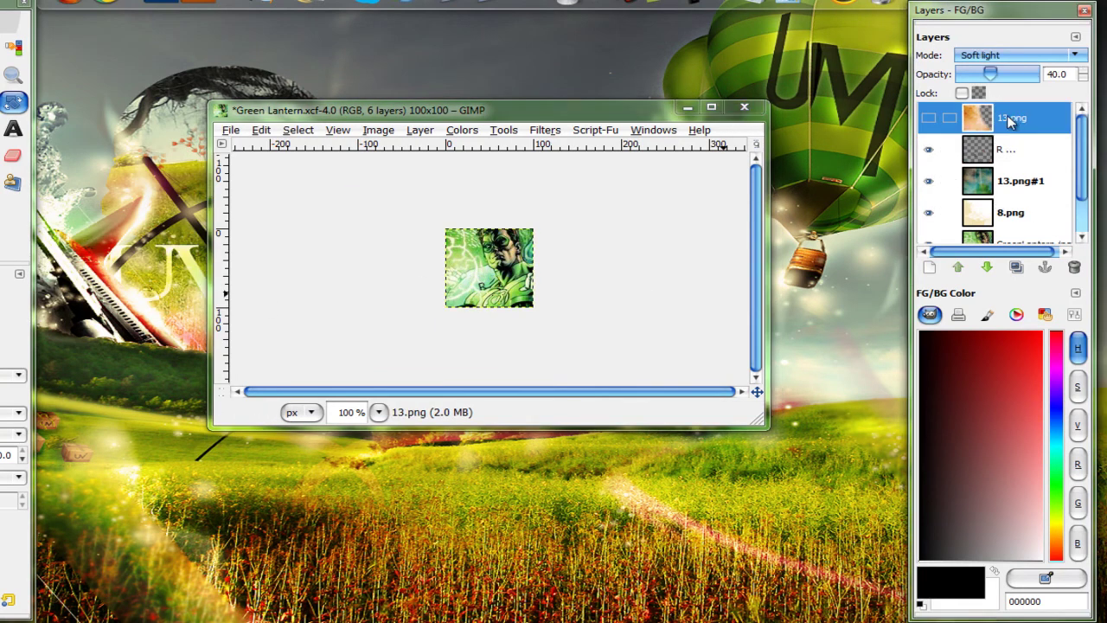
pyautogui.click(992, 56)
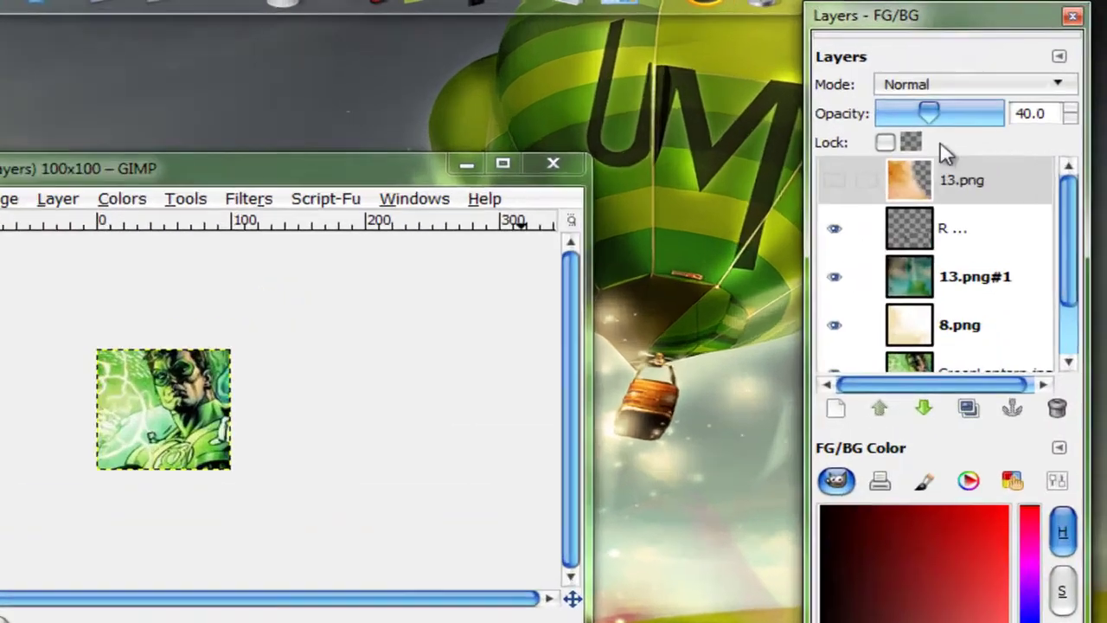
pyautogui.moveTo(989, 73); pyautogui.dragTo(1042, 74)
pyautogui.click(776, 220)
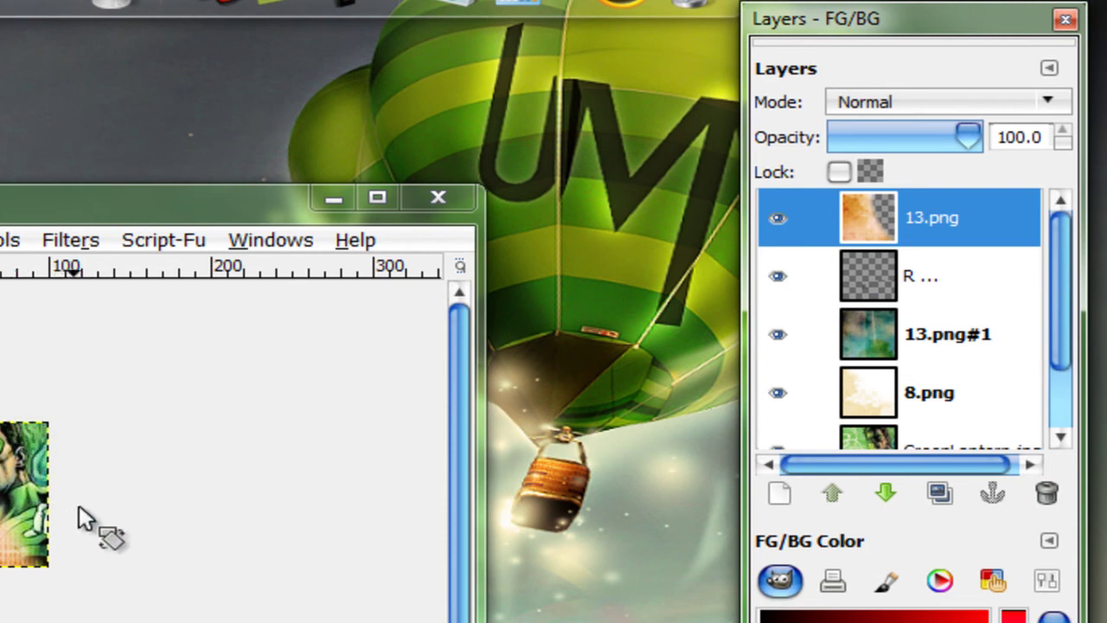
# - Blend the 13.png layer in Soft light at 40% opacity
pyautogui.click(873, 109)
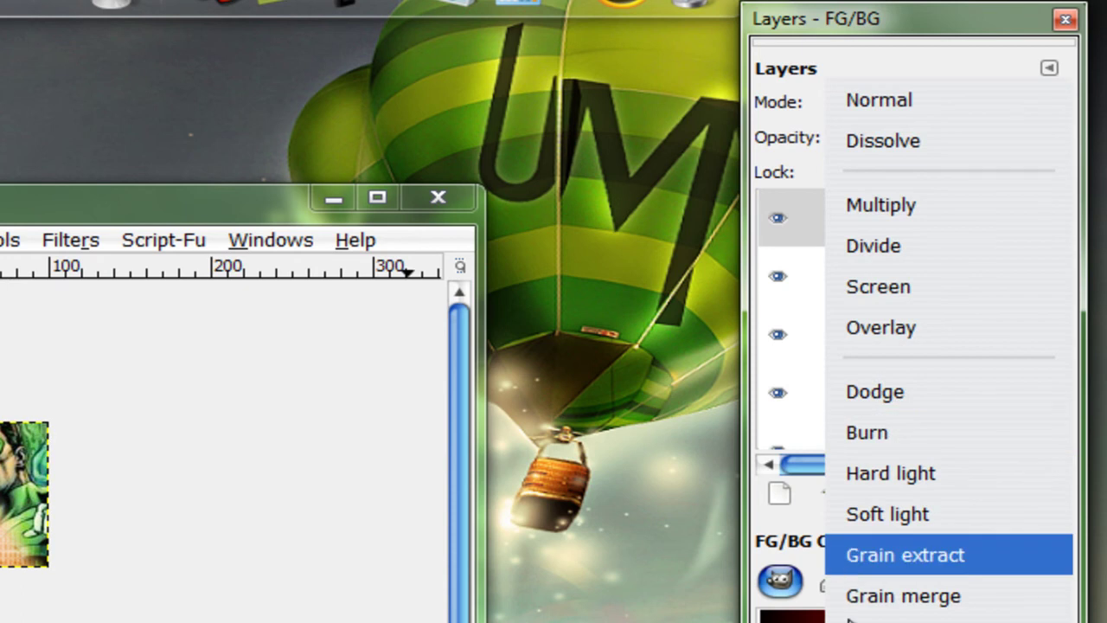
pyautogui.click(871, 513)
pyautogui.scroll(-2, 873, 137)
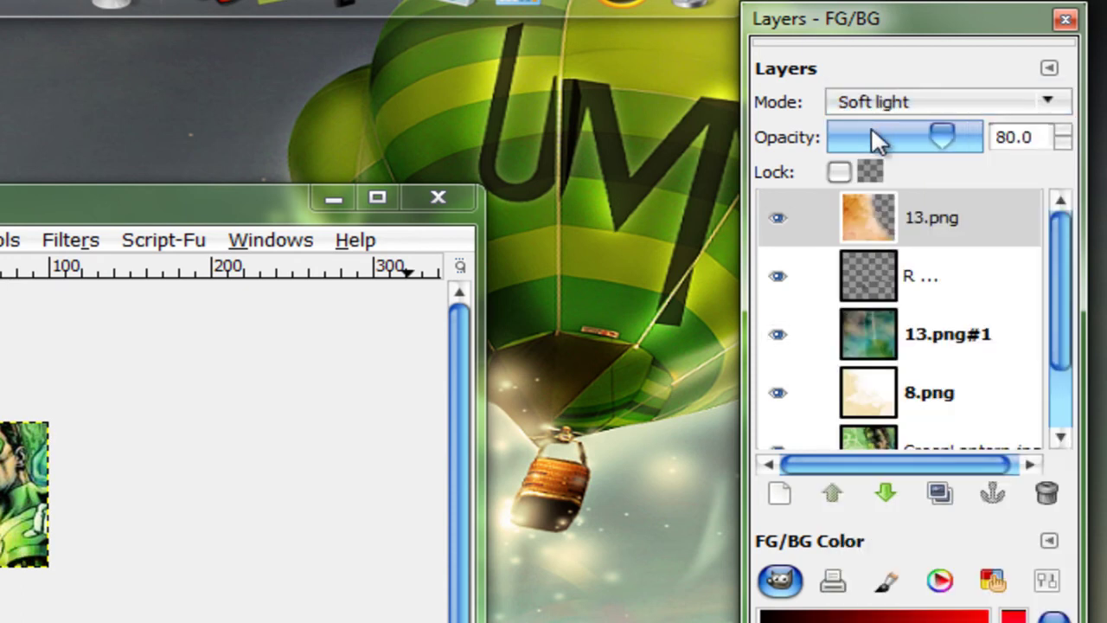
pyautogui.scroll(-5, 871, 132)
pyautogui.scroll(-1, 878, 134)
pyautogui.scroll(2, 884, 135)
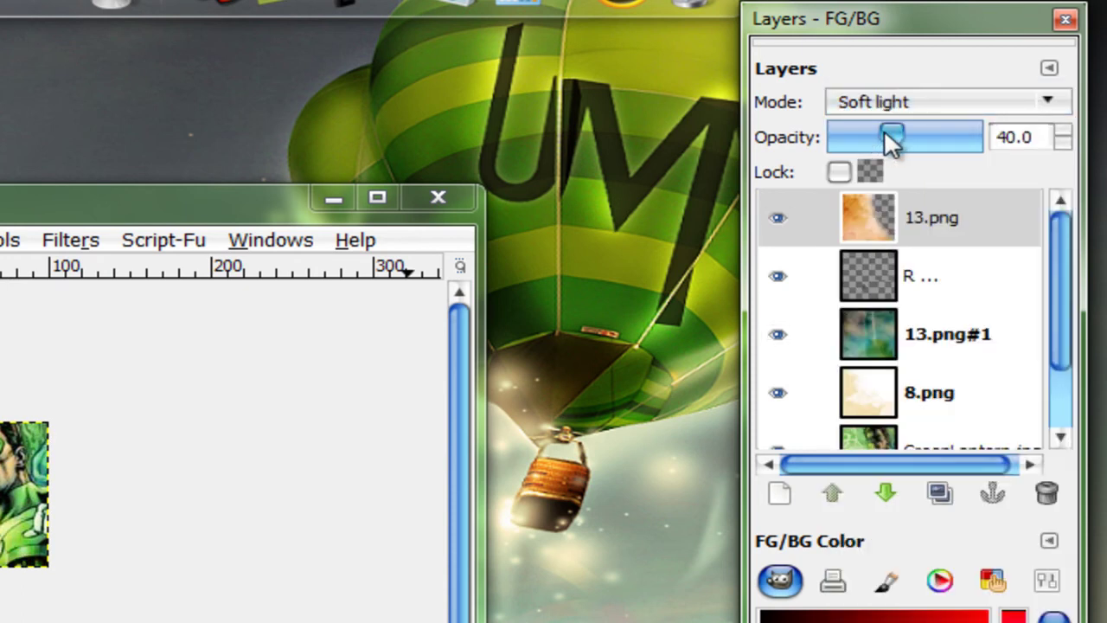